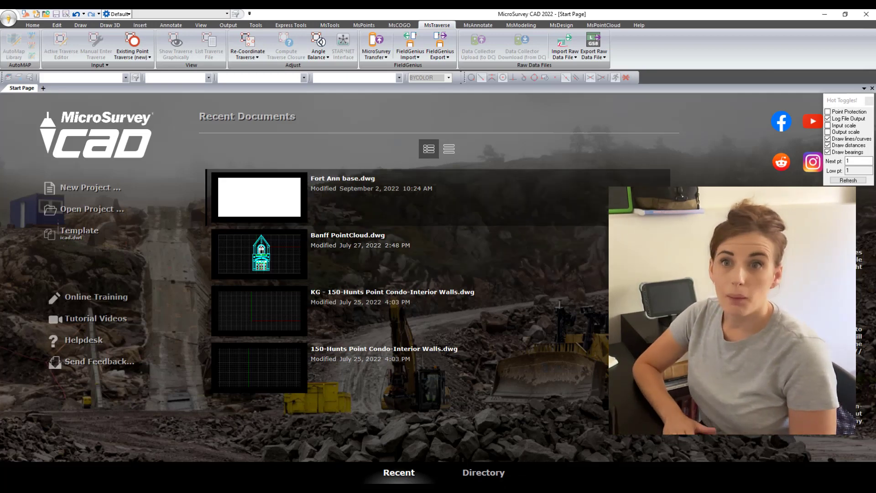
Open Fort Ann base.dwg and accept its 100 scale, Nova Scotia 83-2010 configuration
click(259, 197)
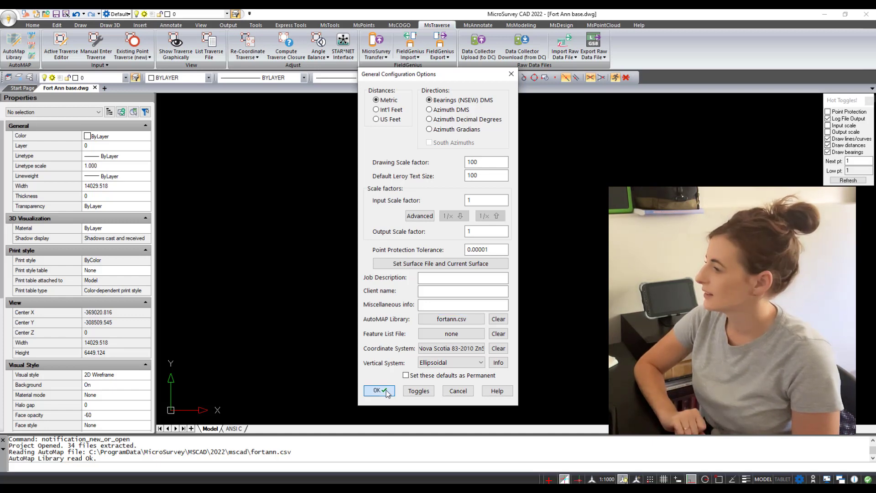
click(386, 390)
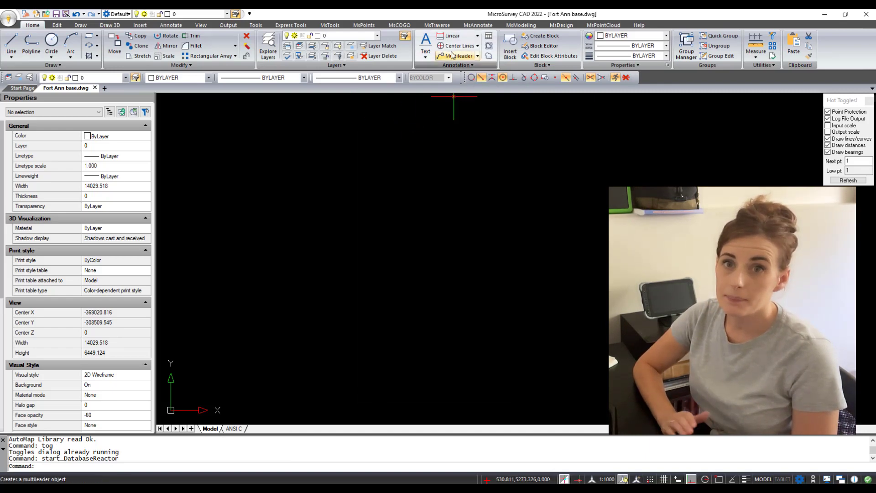
Launch the Leica DBX Importer from the MsTraverse raw data import list
click(437, 25)
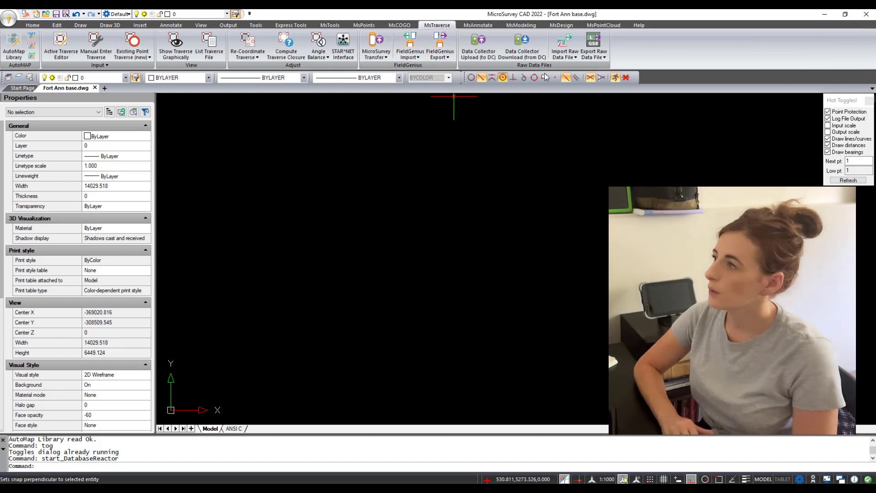
click(569, 60)
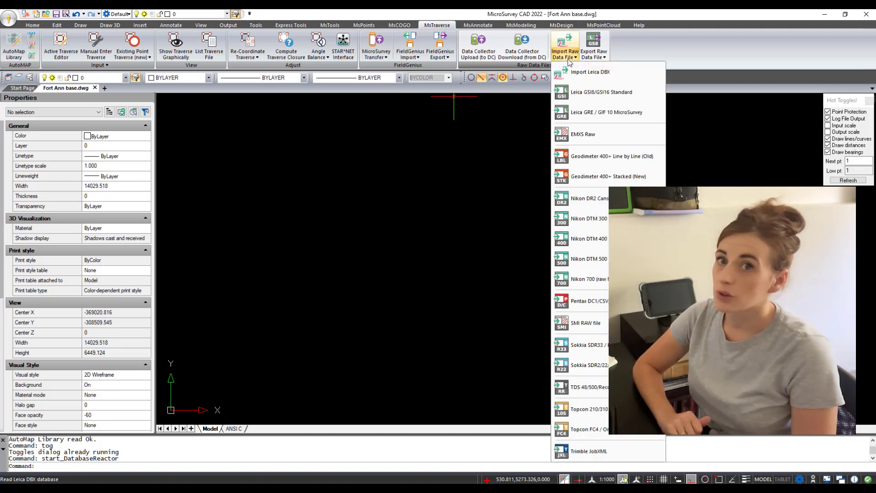
click(598, 72)
Import the Fort Anne Topo job with Process linework enabled
drag(490, 166, 516, 130)
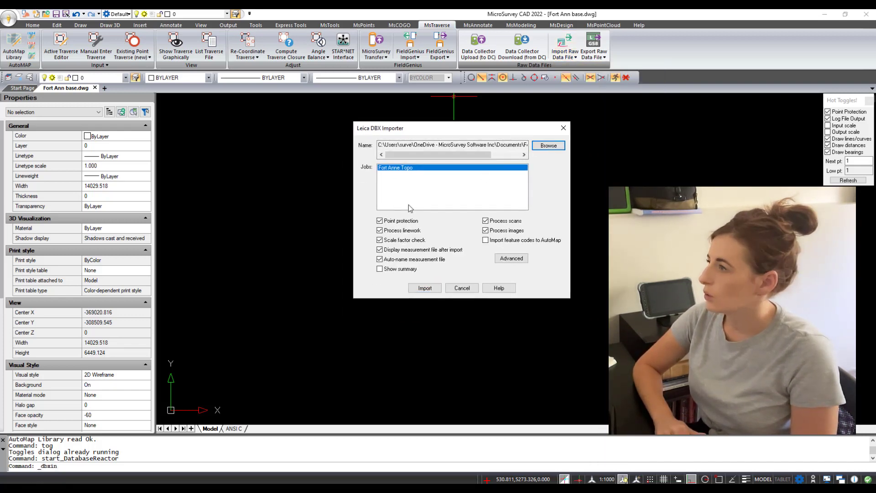
click(436, 288)
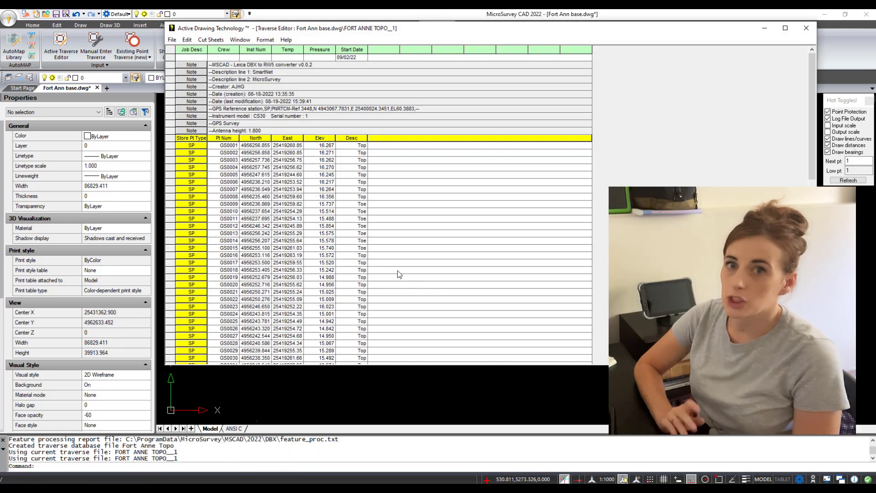
Scroll through the imported Fort Anne Topo points in the Traverse Editor table
drag(453, 34, 437, 34)
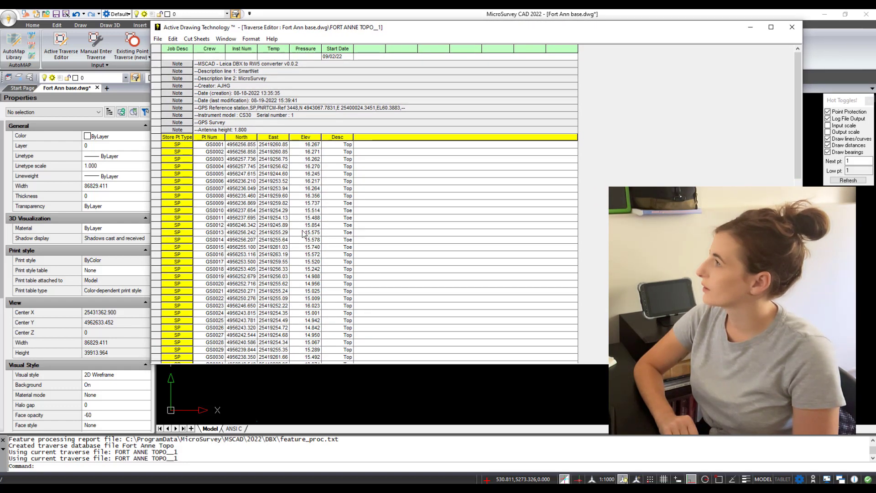
scroll(313, 204, down, 6)
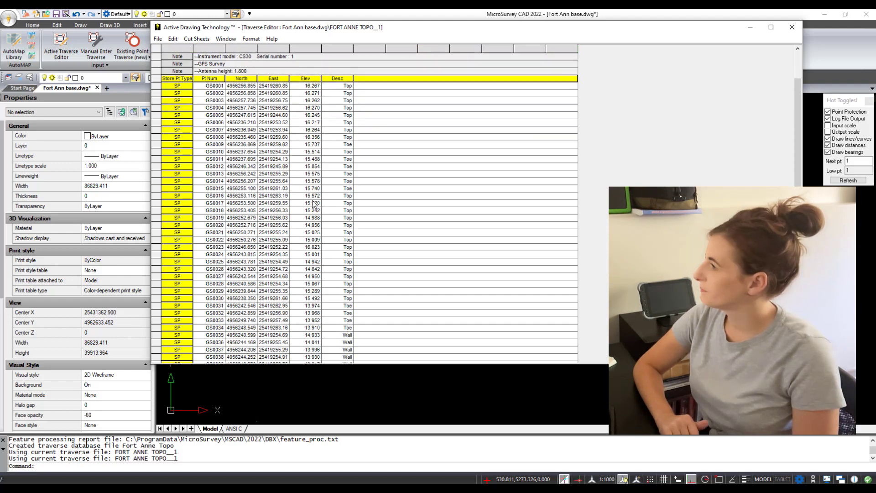
scroll(313, 204, down, 5)
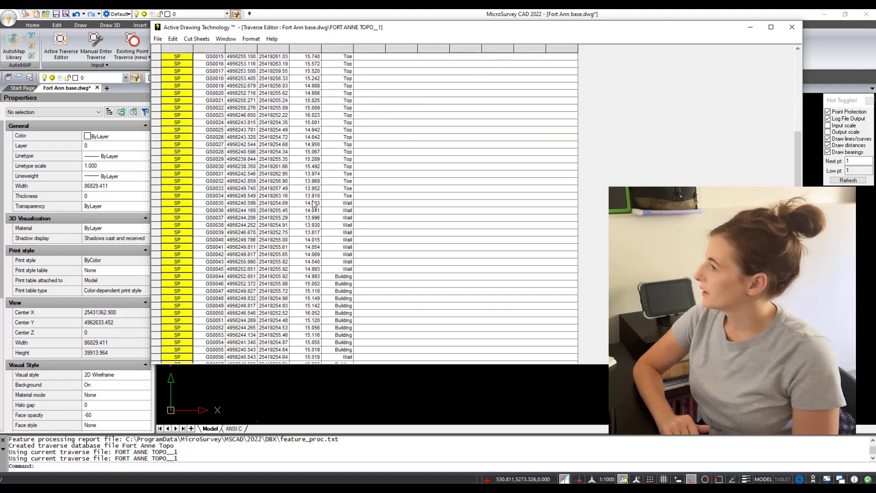
scroll(319, 270, down, 1)
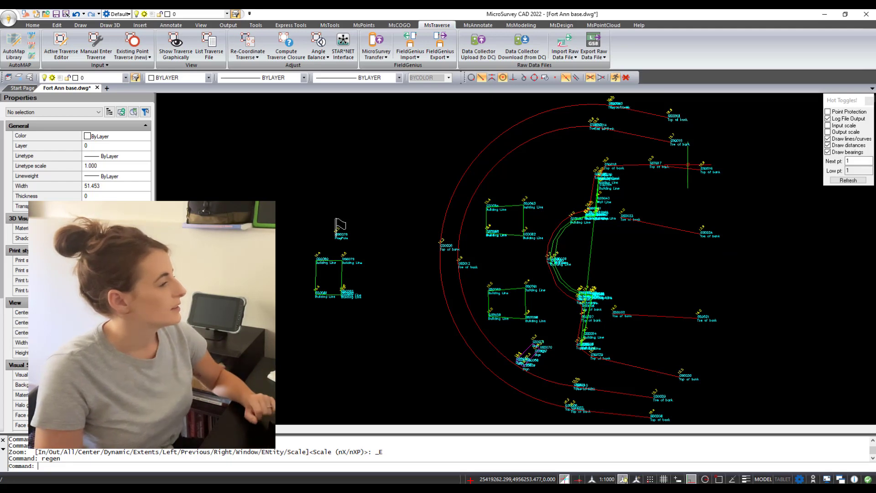
scroll(335, 233, up, 2)
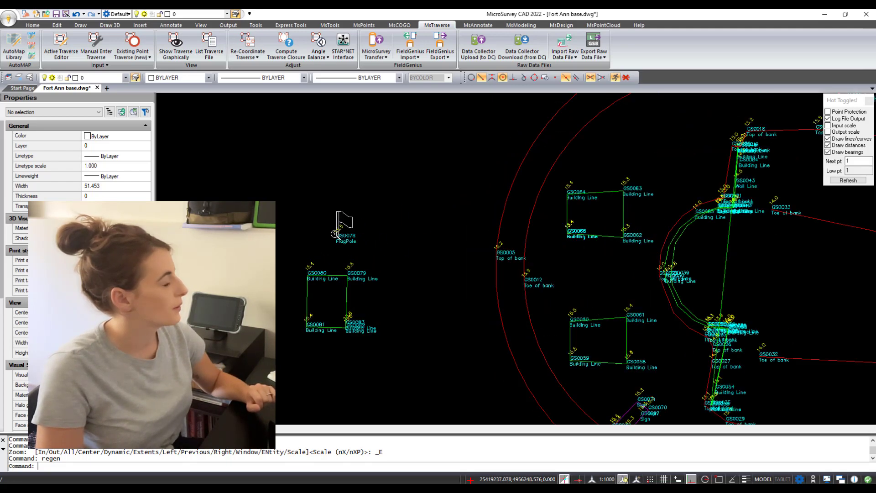
scroll(336, 234, up, 2)
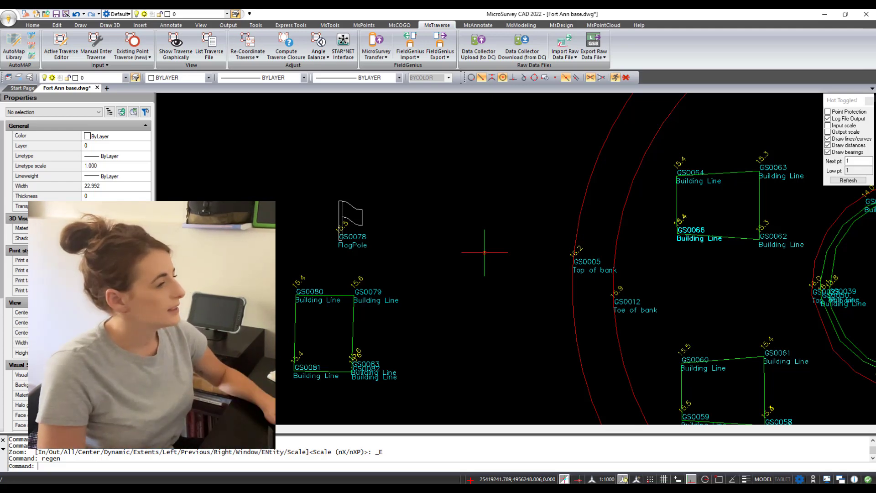
scroll(315, 265, down, 3)
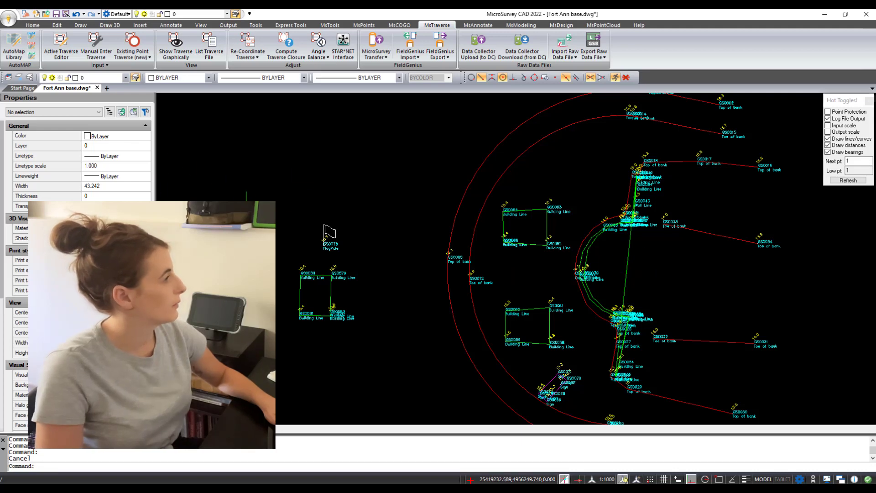
click(301, 287)
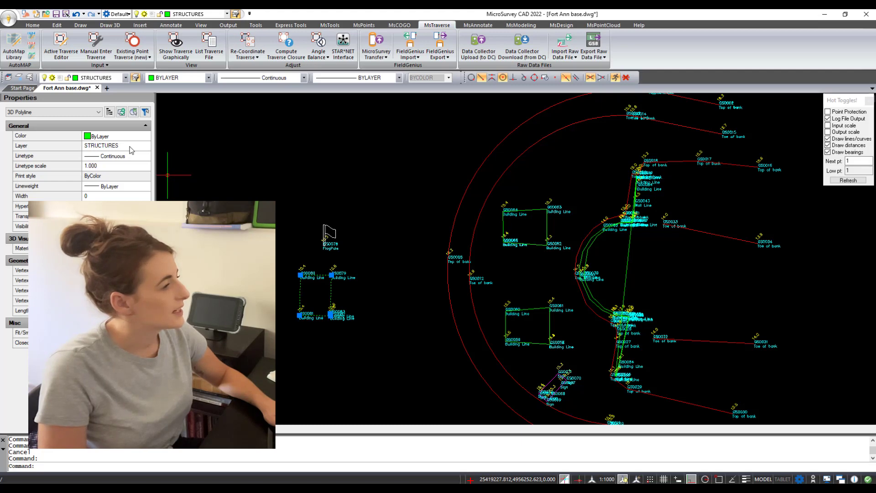
key(Escape)
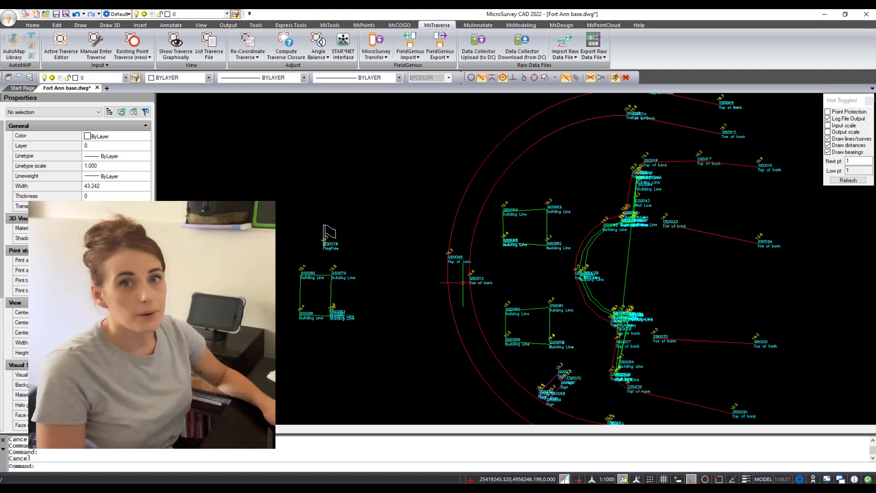
click(470, 298)
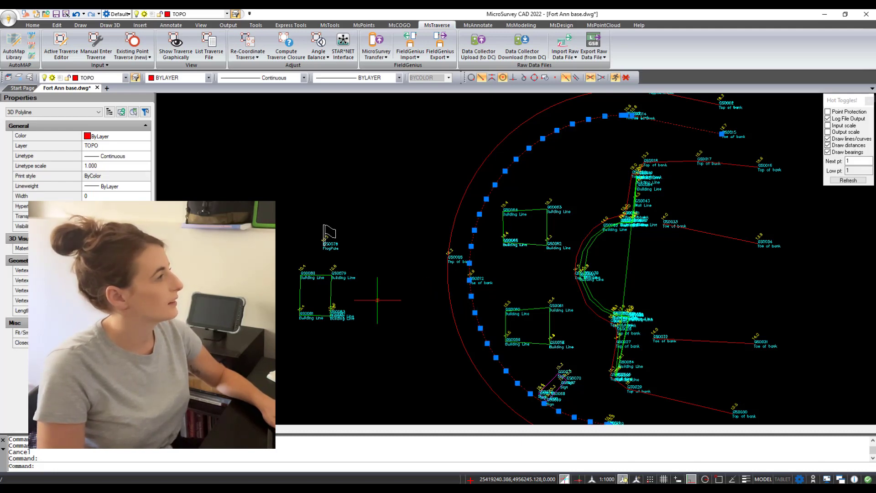
key(Escape)
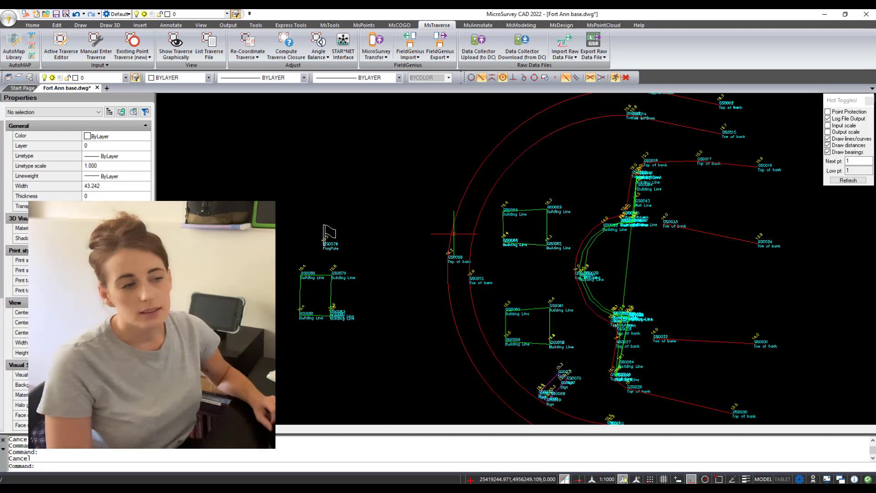
click(451, 233)
key(Escape)
middle_drag(690, 360, 619, 314)
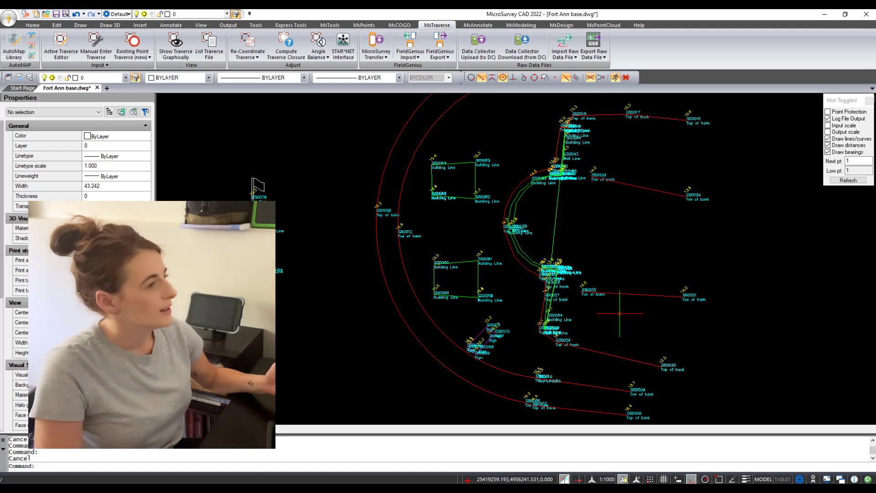
Zoom in and out and tilt the view of the survey drawing
scroll(619, 313, down, 2)
scroll(575, 315, up, 2)
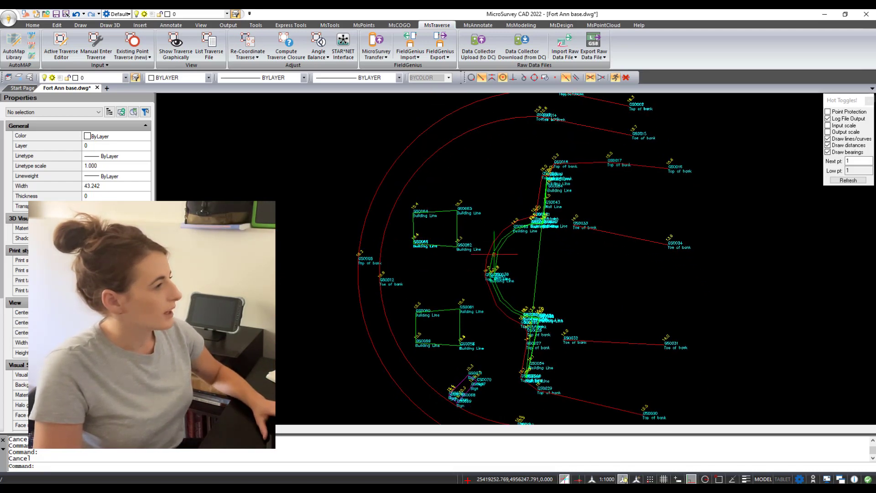
scroll(575, 315, down, 2)
scroll(692, 319, up, 2)
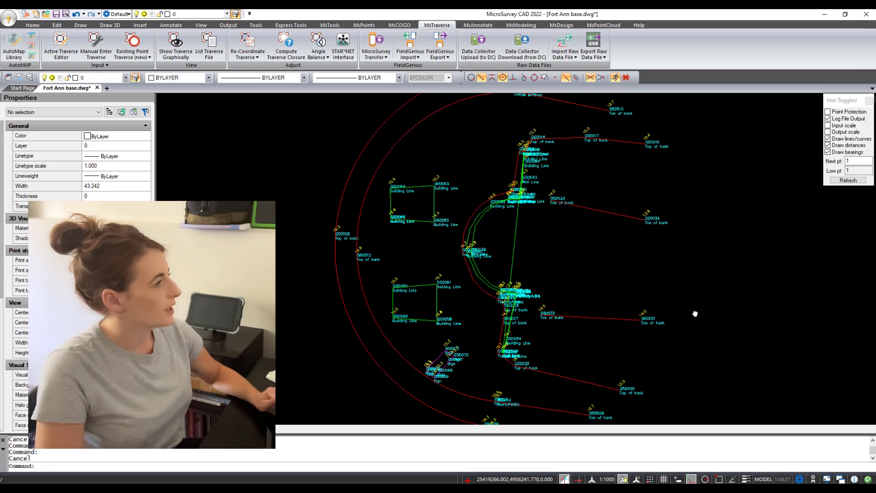
mouse_move(674, 347)
shift+middle_down()
mouse_move(659, 266)
mouse_move(647, 248)
mouse_move(622, 254)
mouse_move(655, 244)
mouse_move(625, 239)
mouse_move(568, 255)
mouse_move(637, 248)
mouse_move(655, 332)
mouse_move(690, 336)
shift+middle_up()
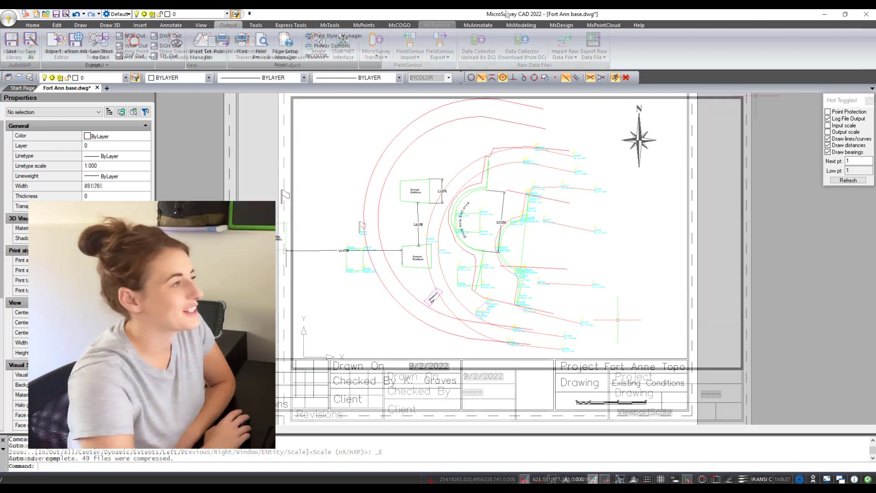
Export the drawing to Fort Ann base.kml using the default KML settings
click(368, 27)
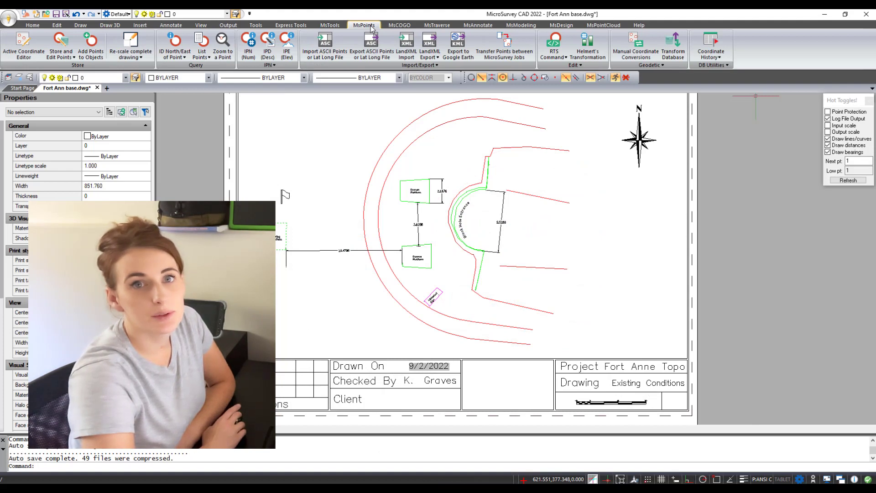
click(459, 43)
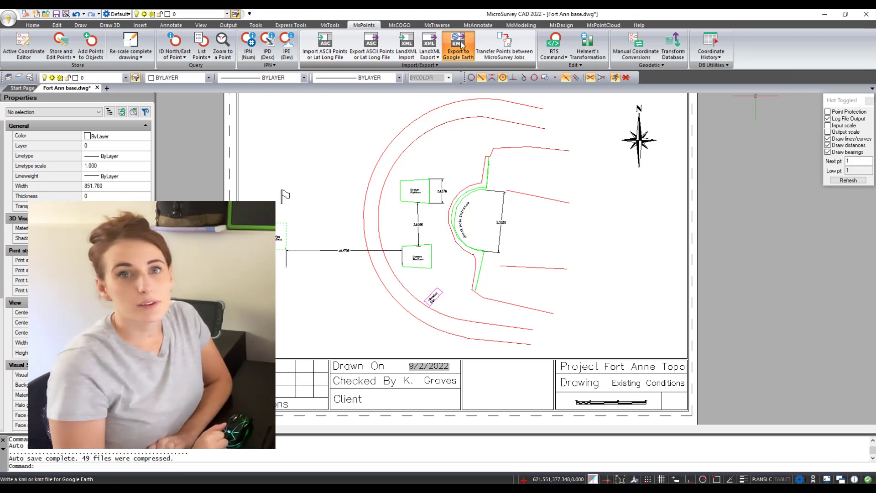
click(461, 44)
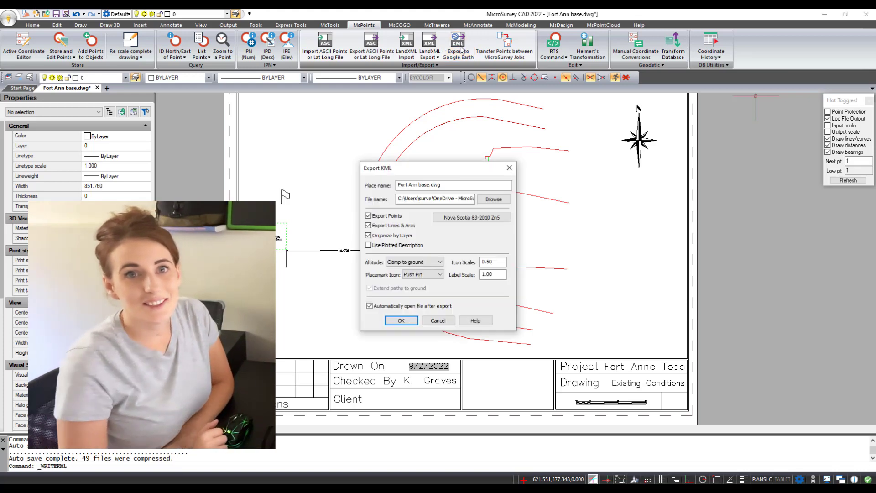
click(399, 324)
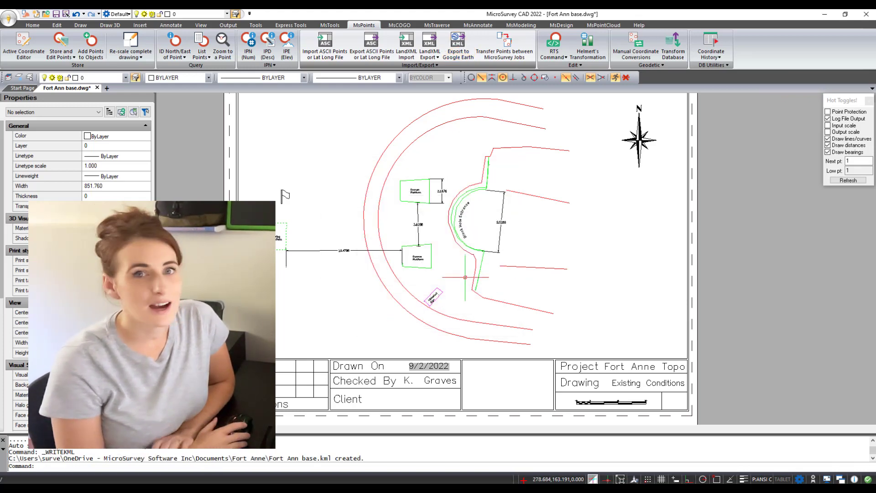